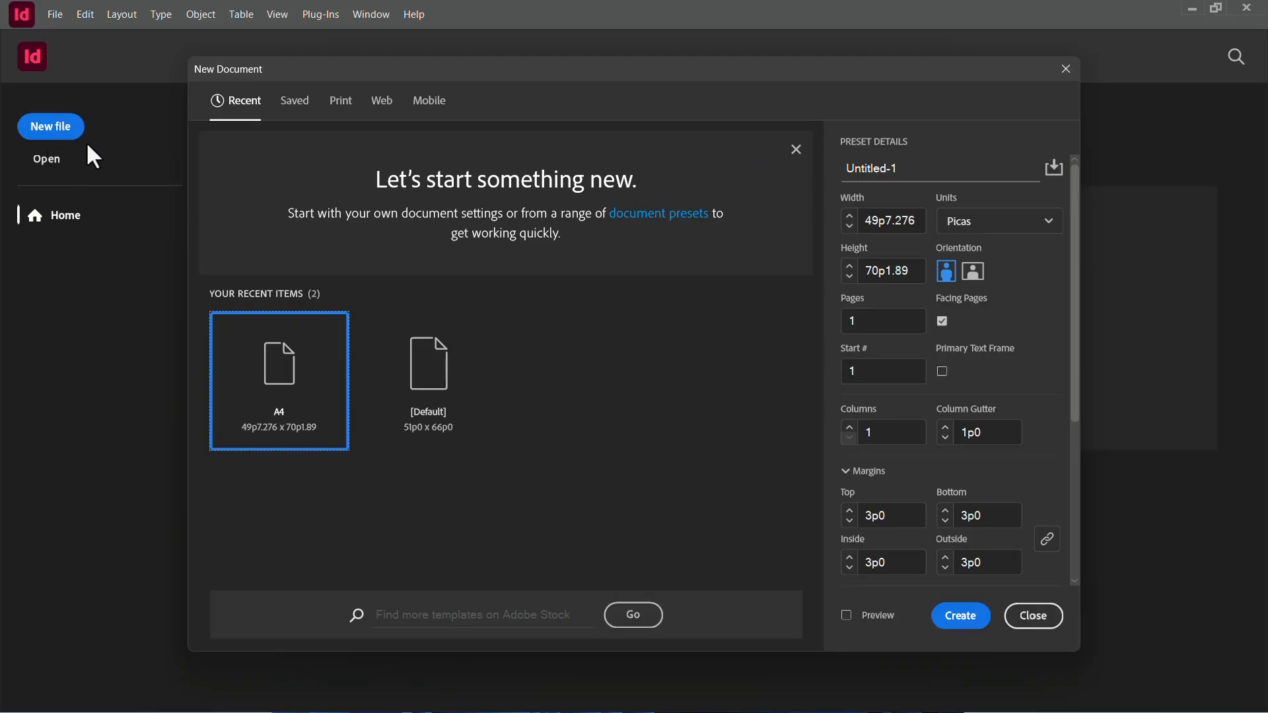
Create a new document from the A4 print preset, keeping its default page settings.
left_click(341, 100)
left_click(382, 103)
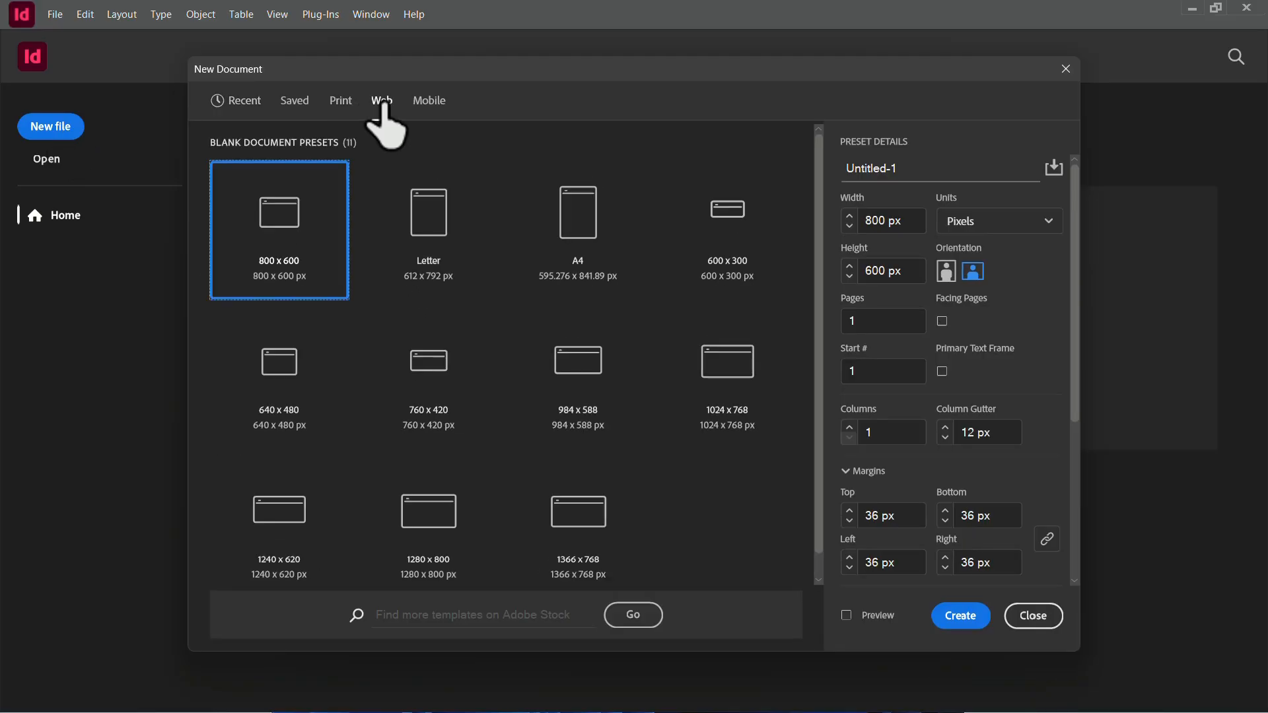
left_click(418, 100)
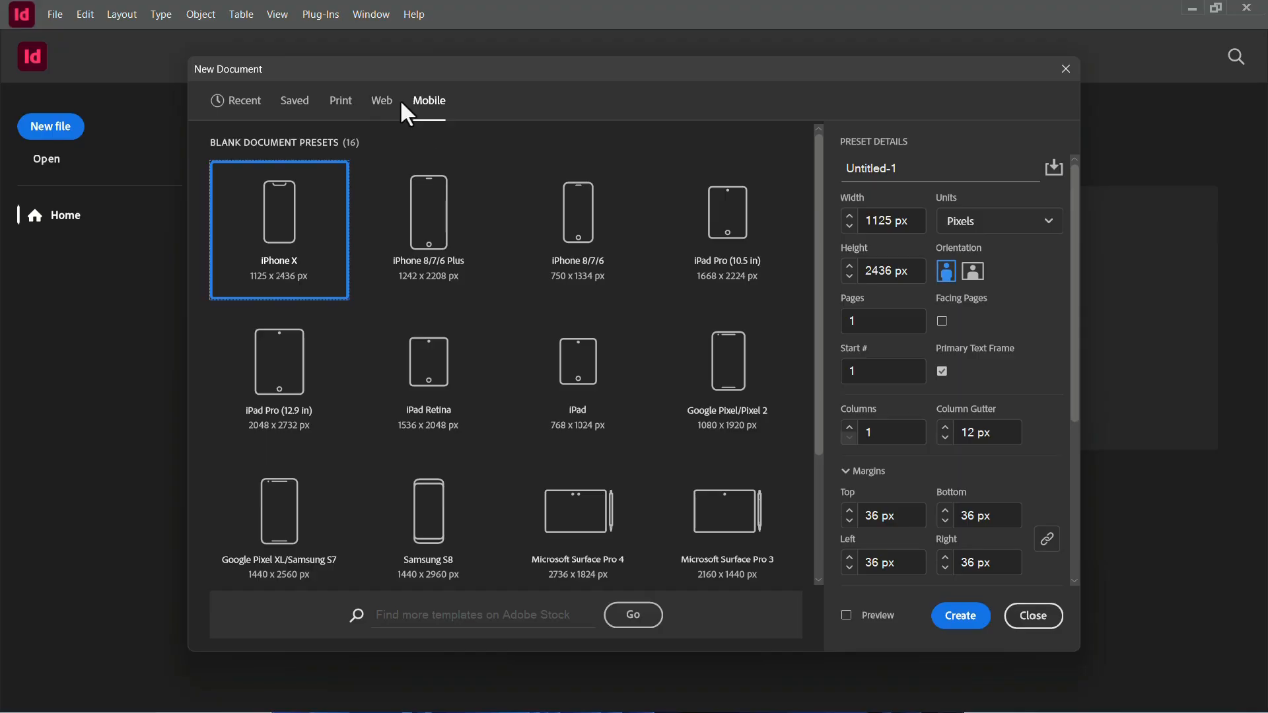
left_click(343, 100)
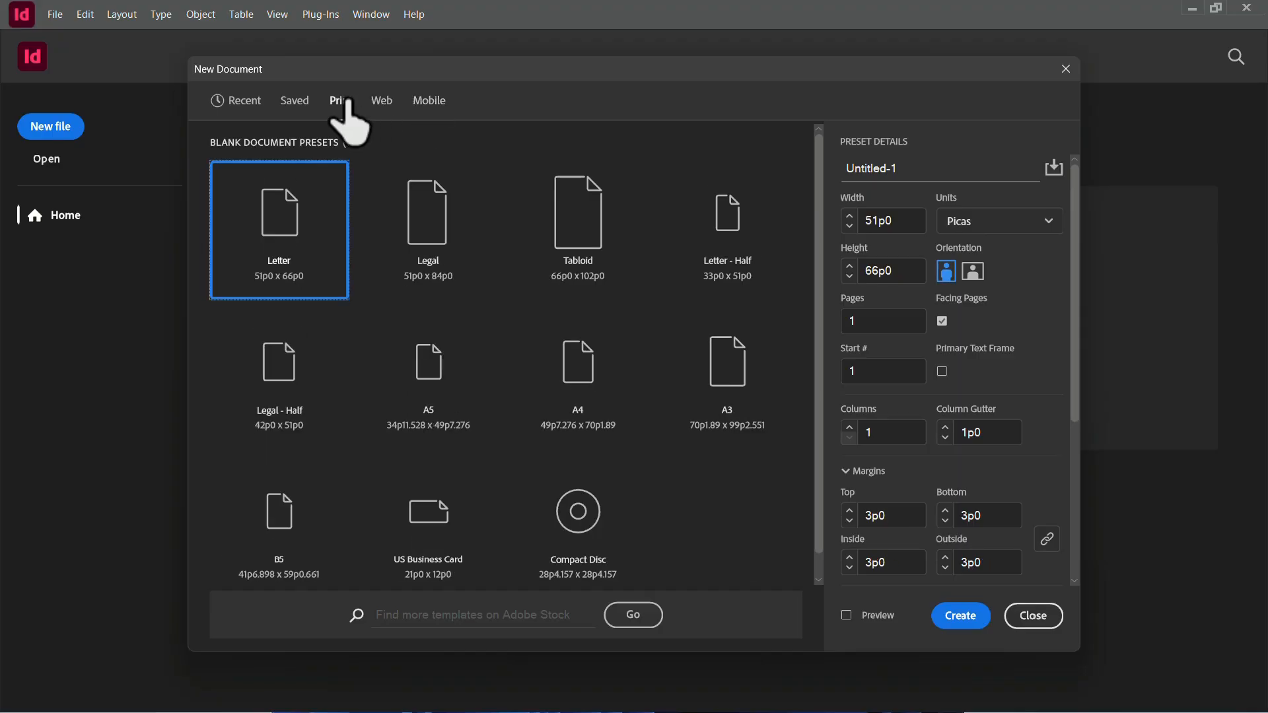
left_click(583, 364)
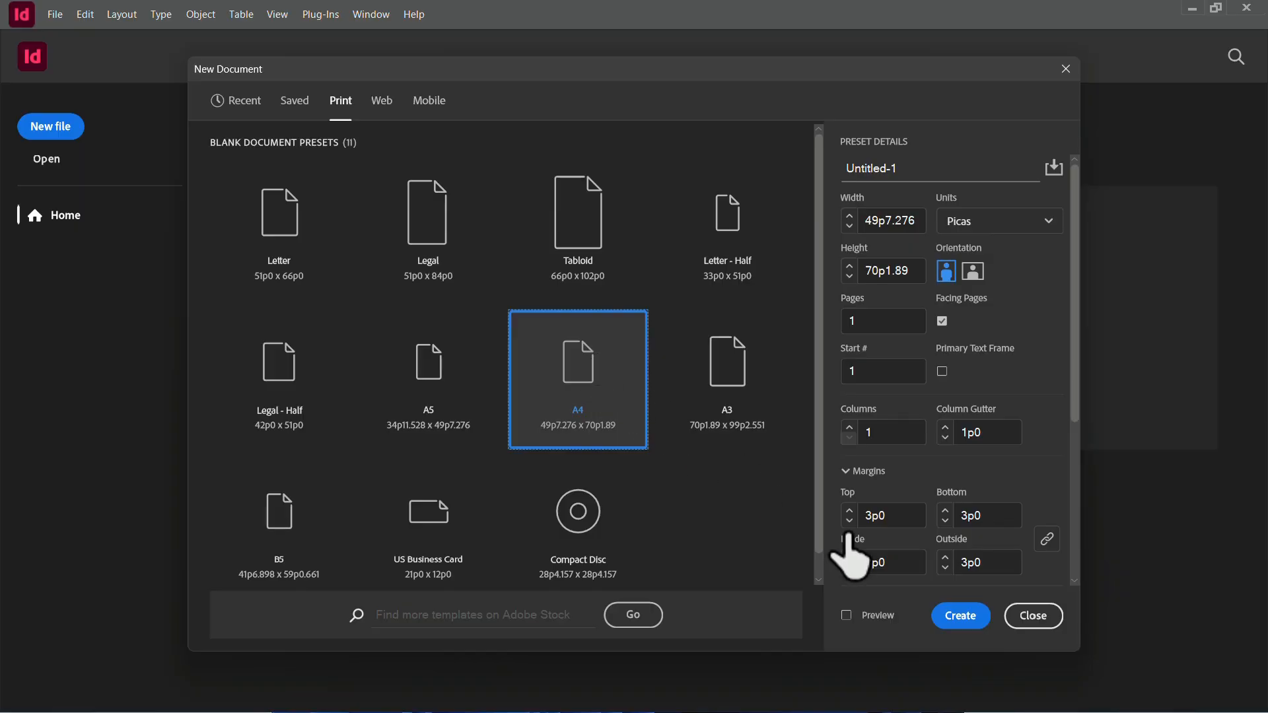
left_click(960, 616)
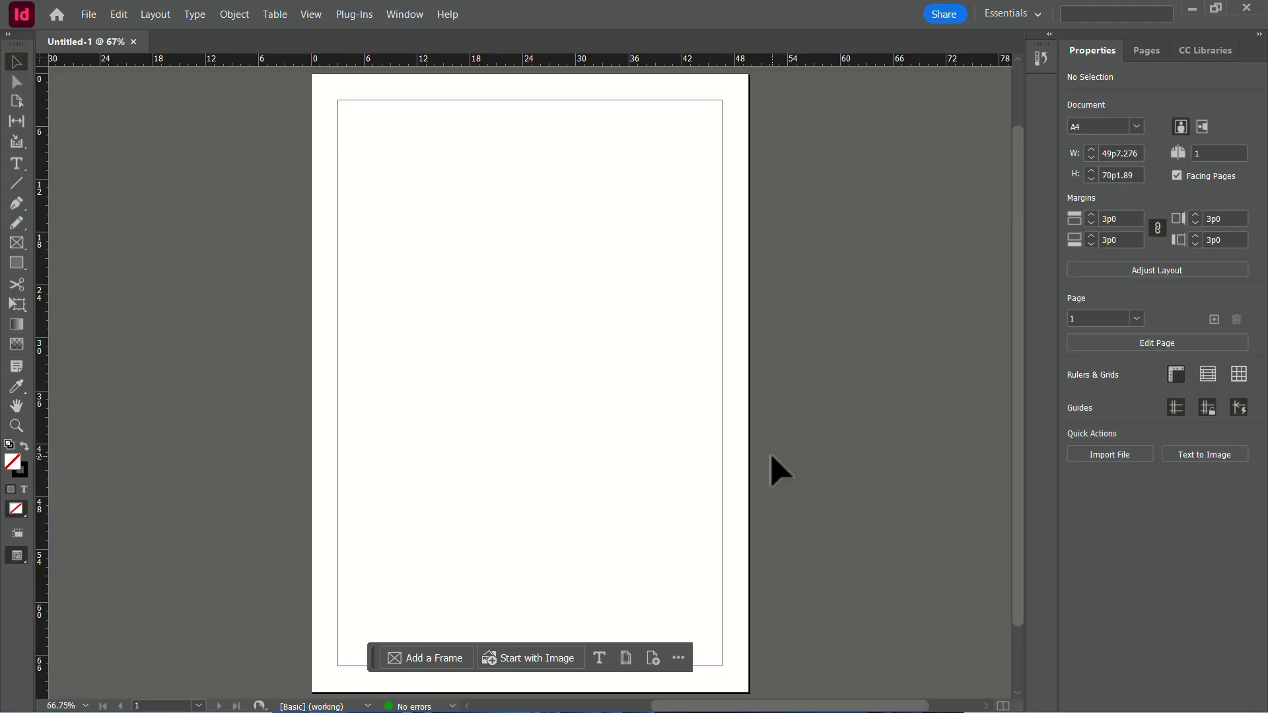
Set the ruler guide color to Brick Red.
left_click(154, 15)
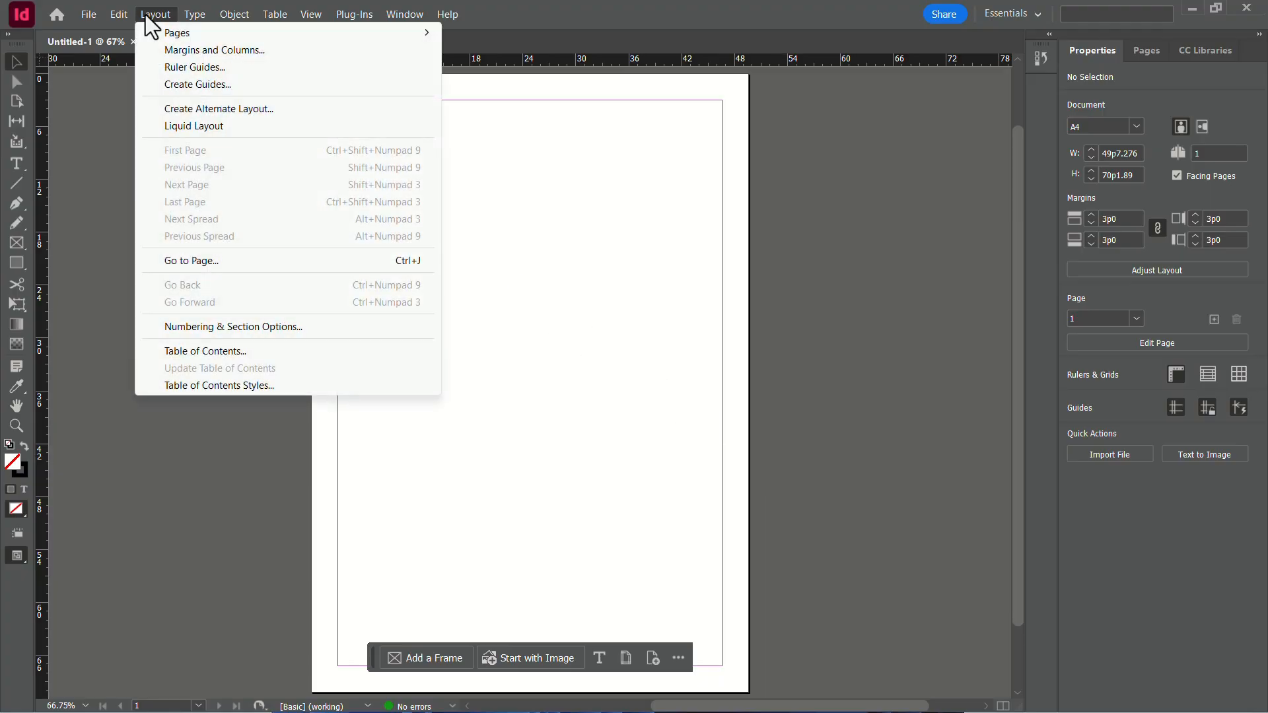
left_click(199, 66)
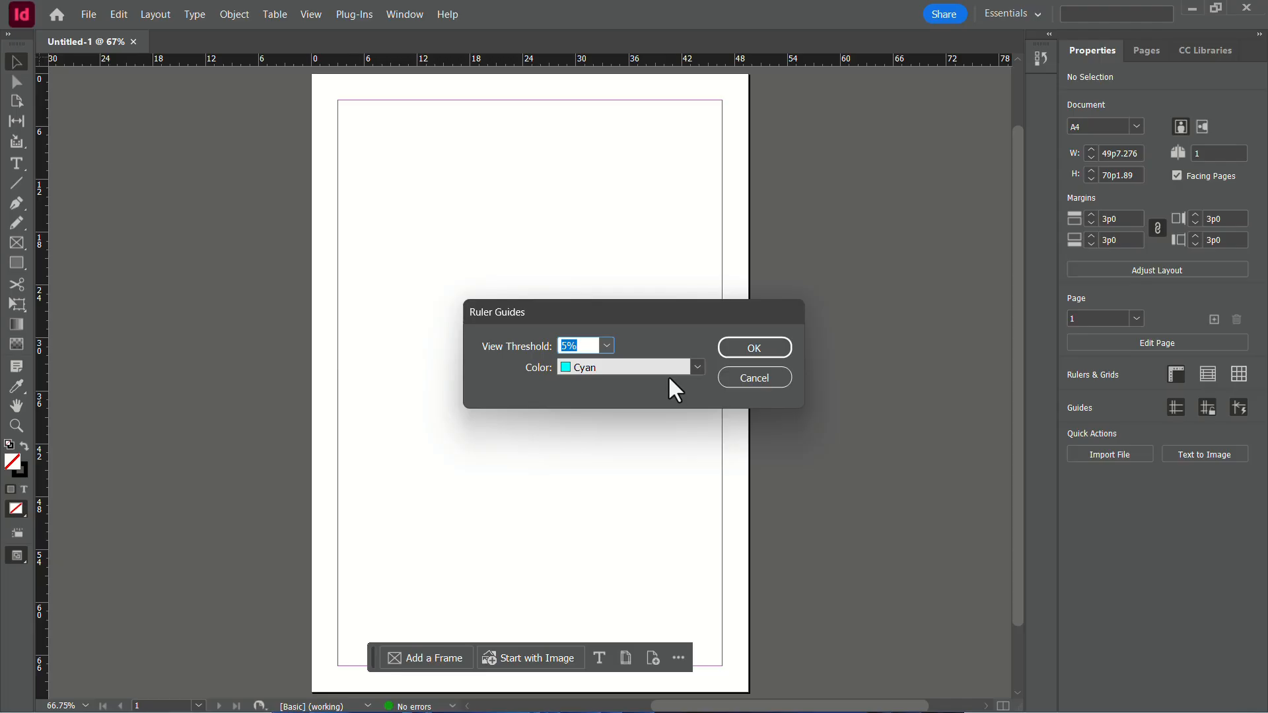
left_click(698, 368)
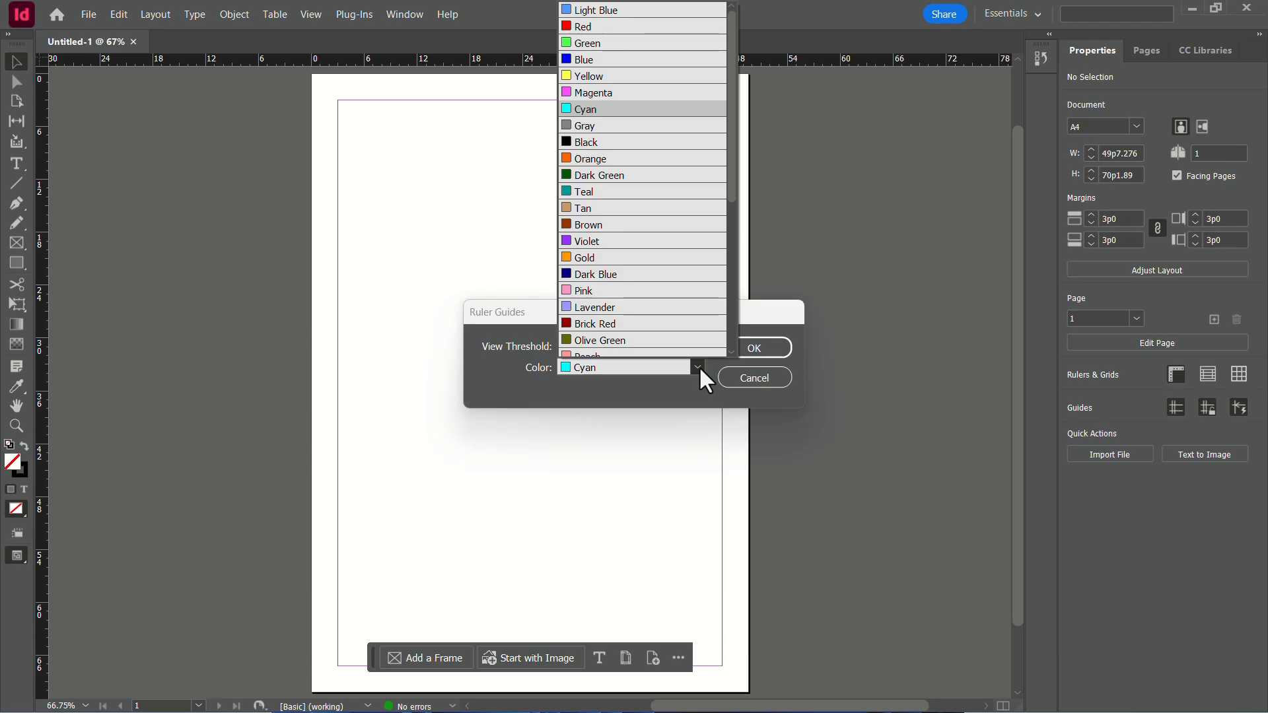
left_click(665, 318)
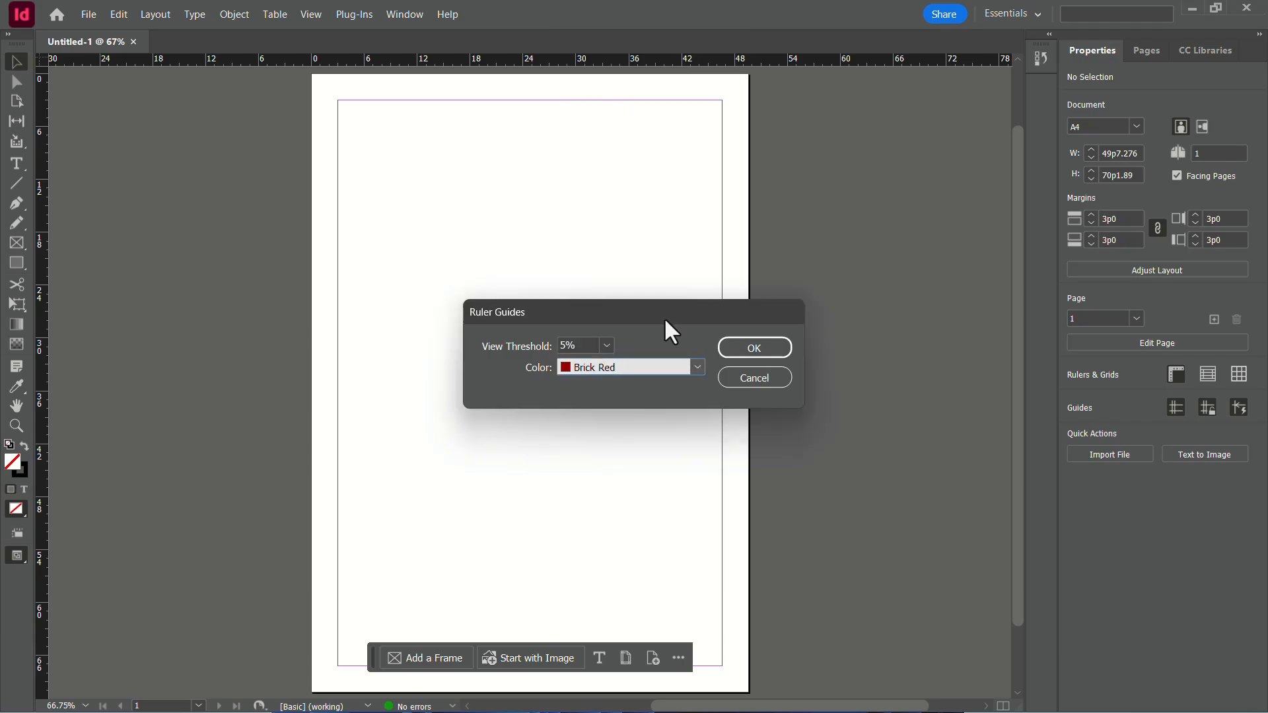
left_click(735, 348)
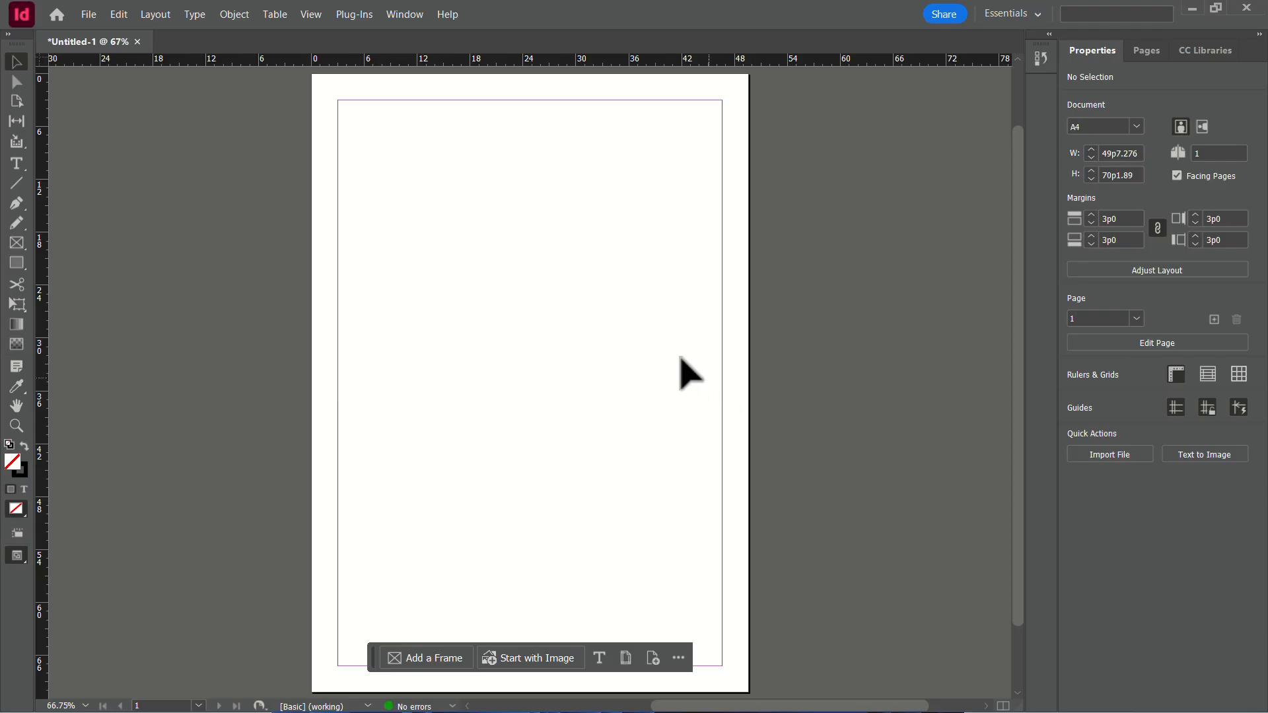
Start creating page guides with the preview on, using 3 rows and a row gutter of 0p0.
left_click(156, 14)
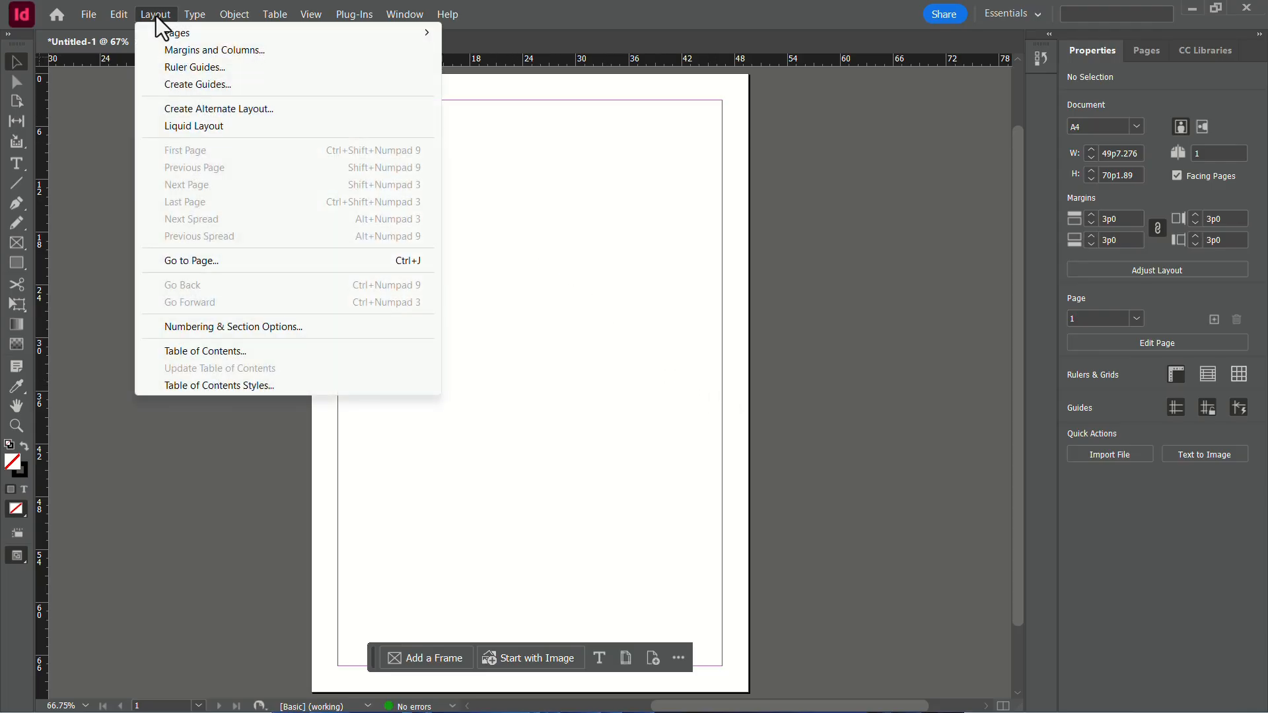
left_click(191, 84)
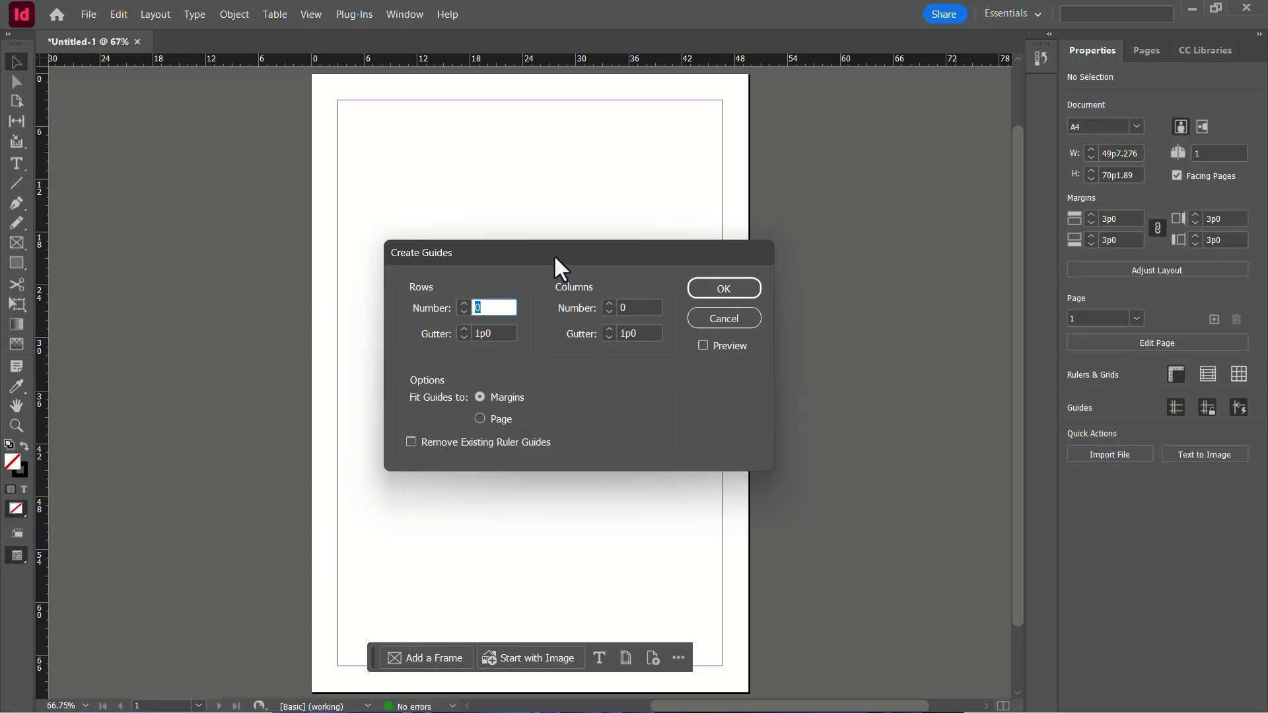
left_click_drag(553, 255, 834, 257)
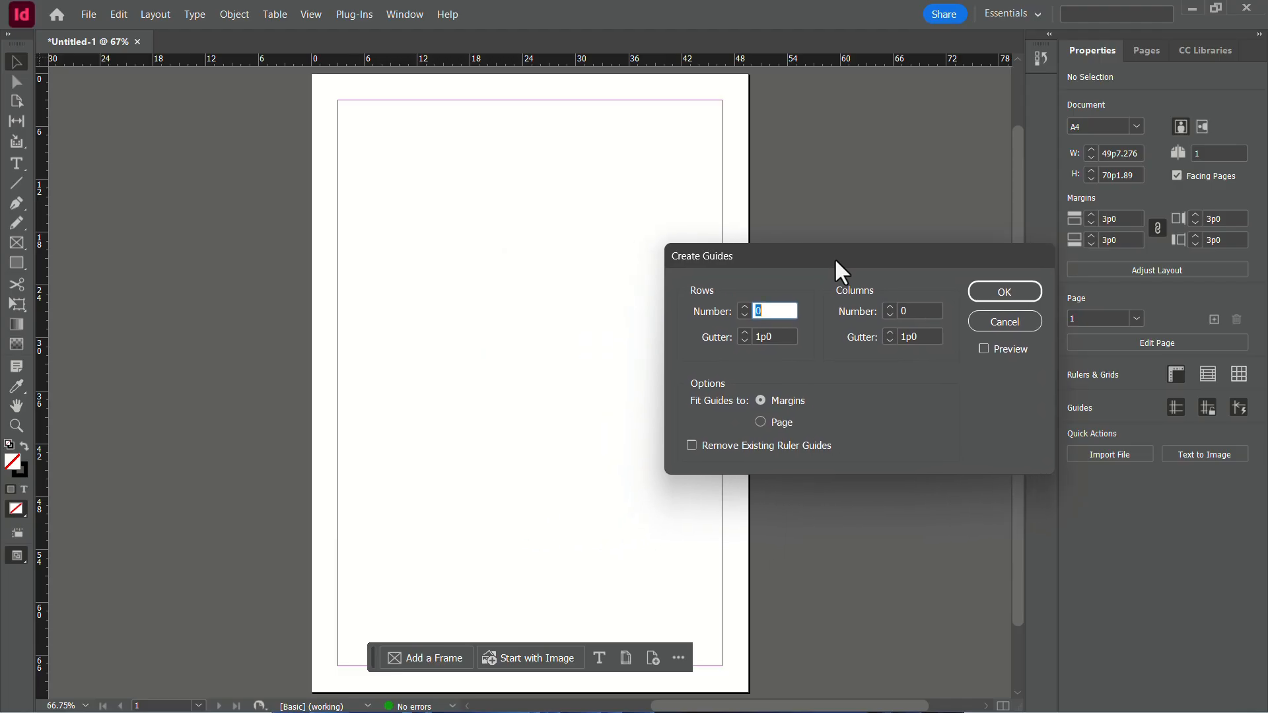
left_click(983, 349)
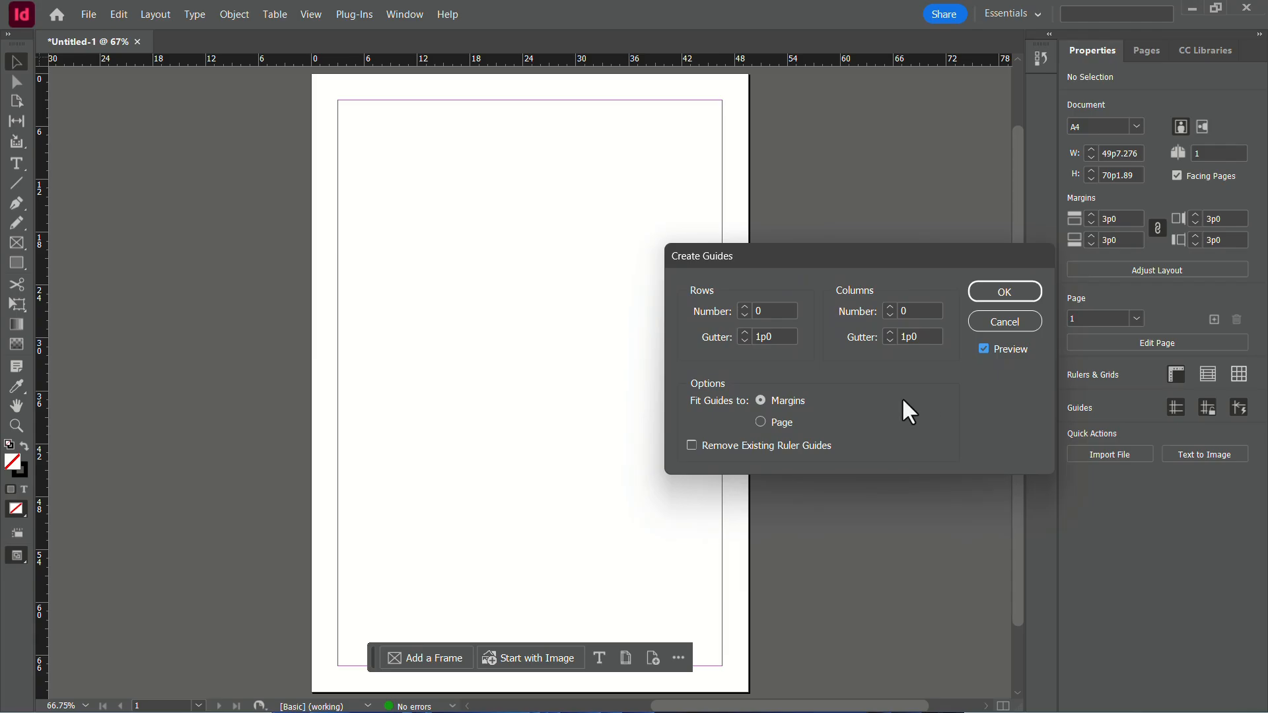
left_click(745, 307)
left_click(745, 306)
left_click(745, 307)
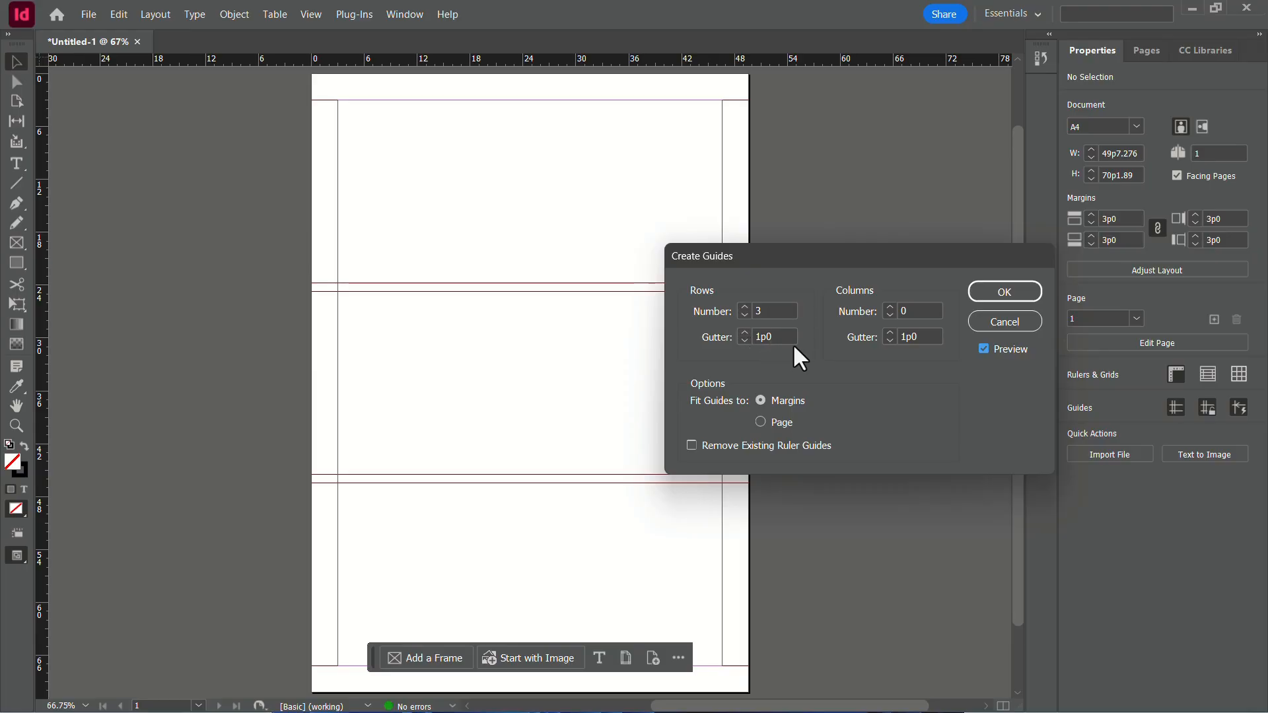
left_click(745, 340)
left_click(745, 340)
left_click(745, 340)
left_click(745, 339)
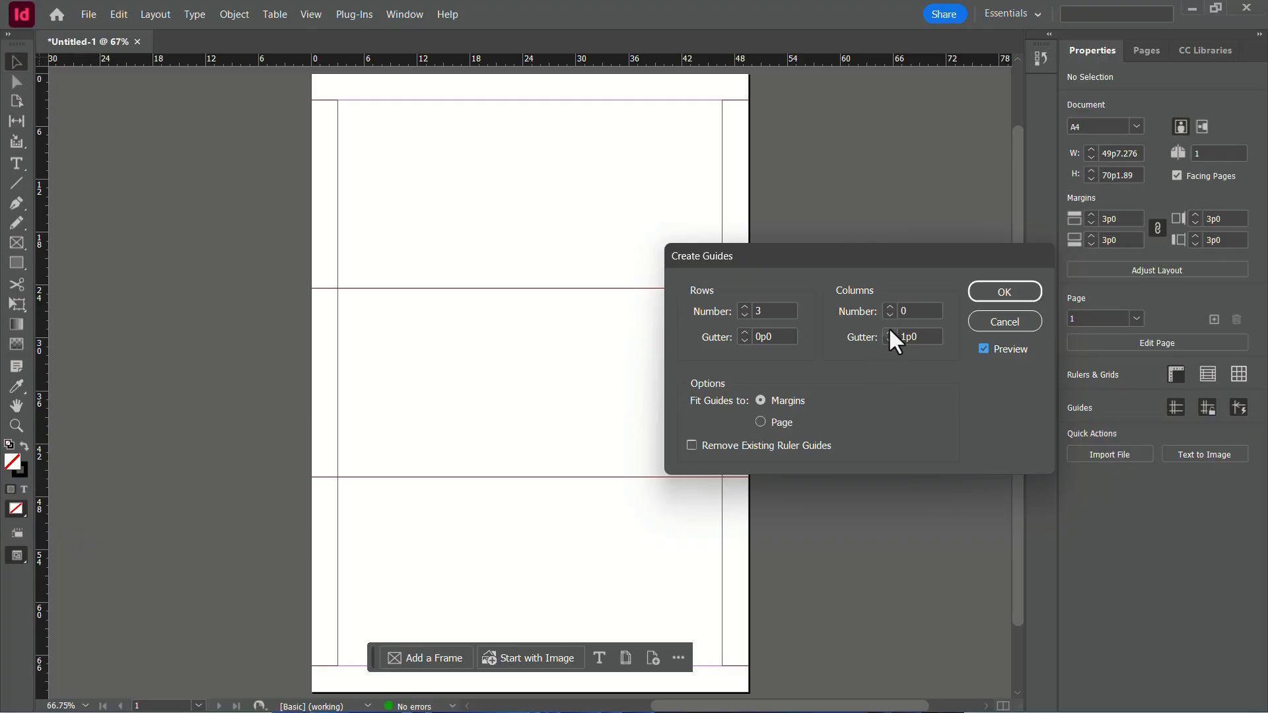
Set the guides to 3 columns with a column gutter of 0p0.
left_click(888, 308)
left_click(888, 308)
left_click(889, 308)
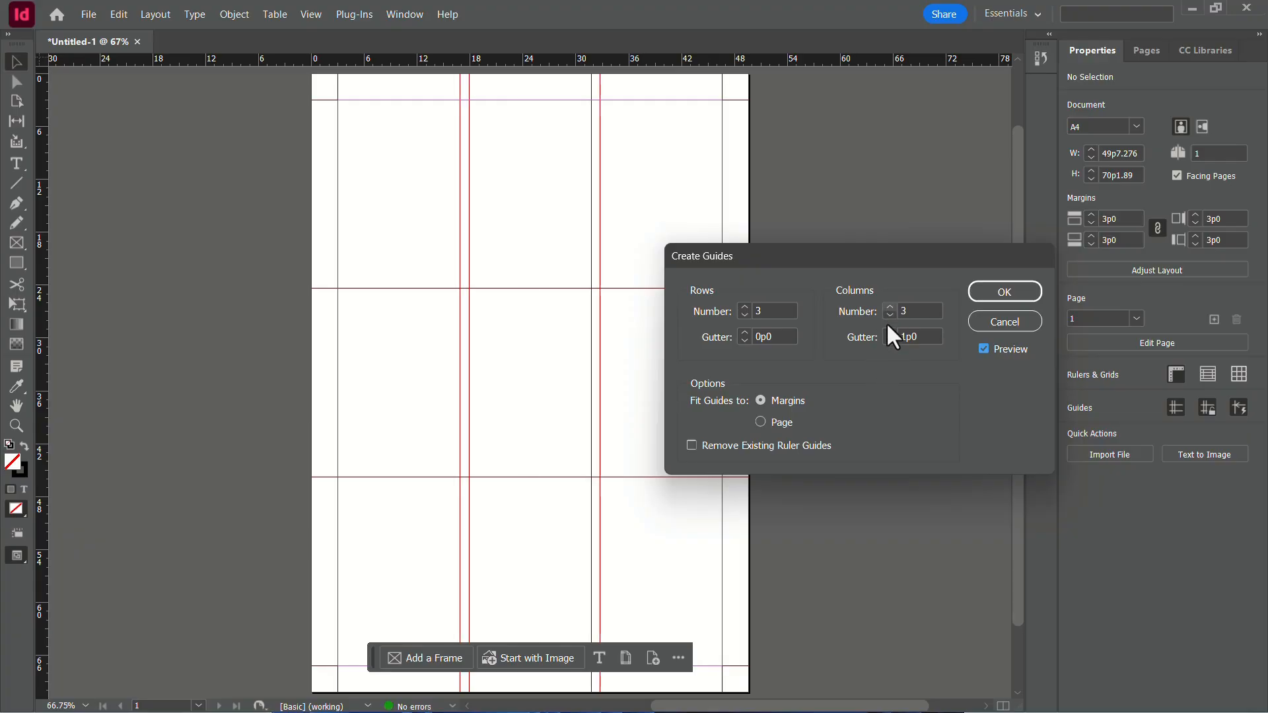
left_click(888, 341)
left_click(888, 341)
left_click(889, 340)
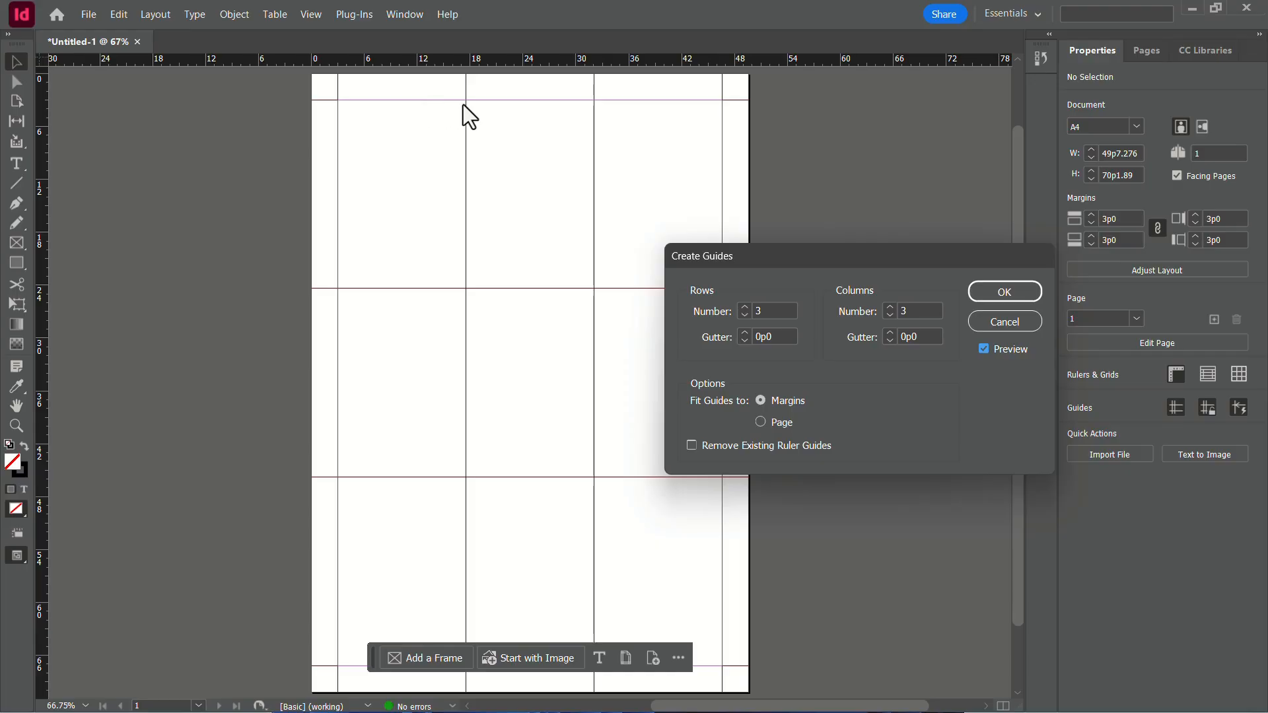
Increase the guides to 5 rows and 5 columns, try fitting them to the page, and create them fitted to the margins.
left_click(760, 421)
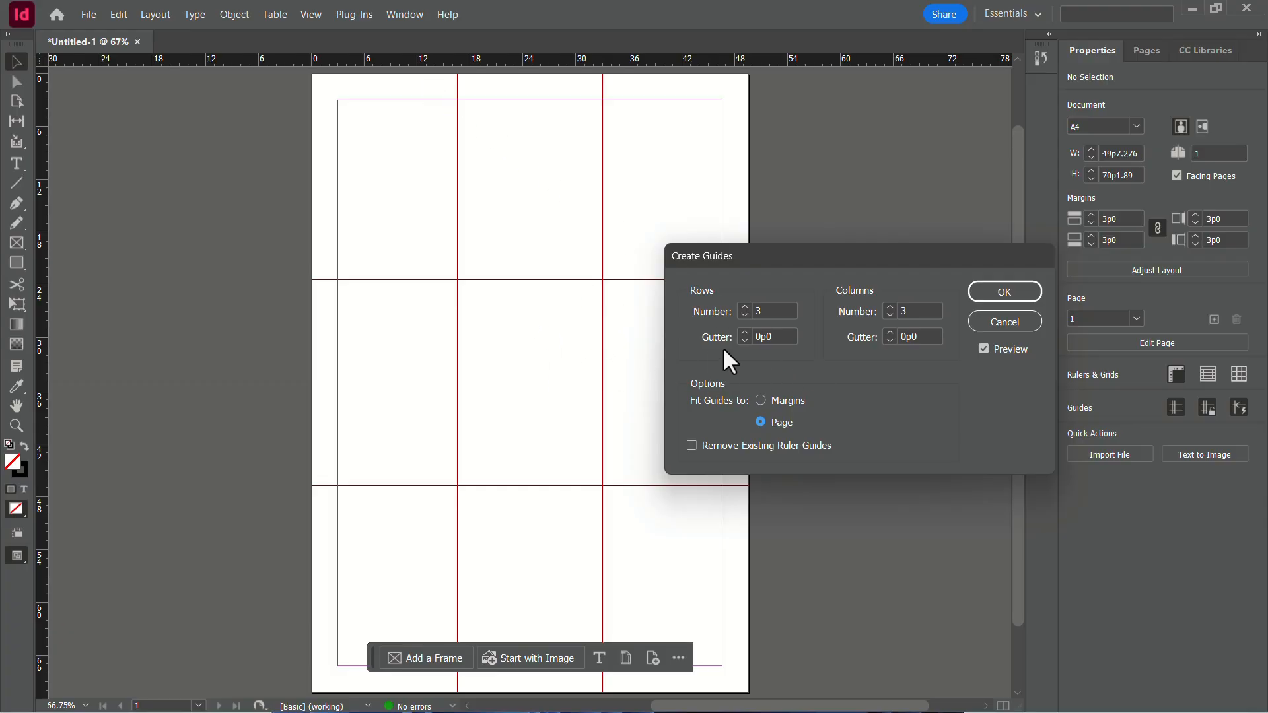
left_click(745, 306)
left_click(745, 307)
left_click(890, 306)
left_click(889, 306)
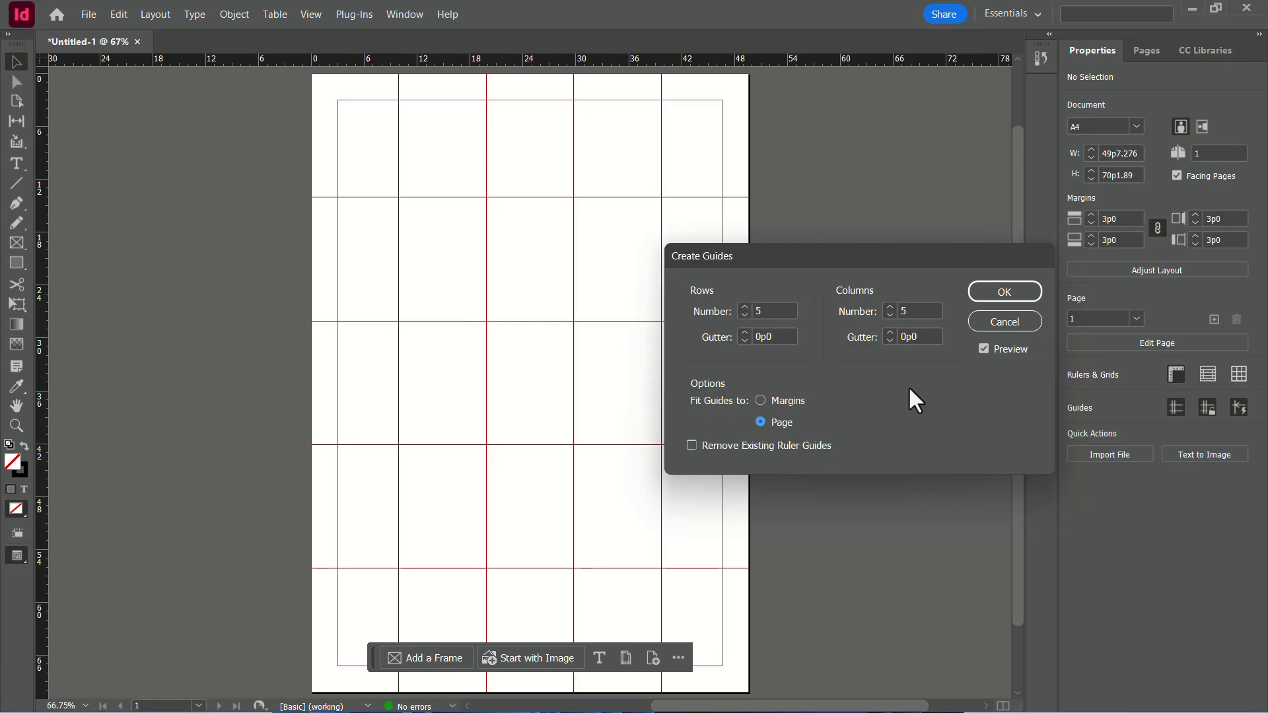
left_click(760, 400)
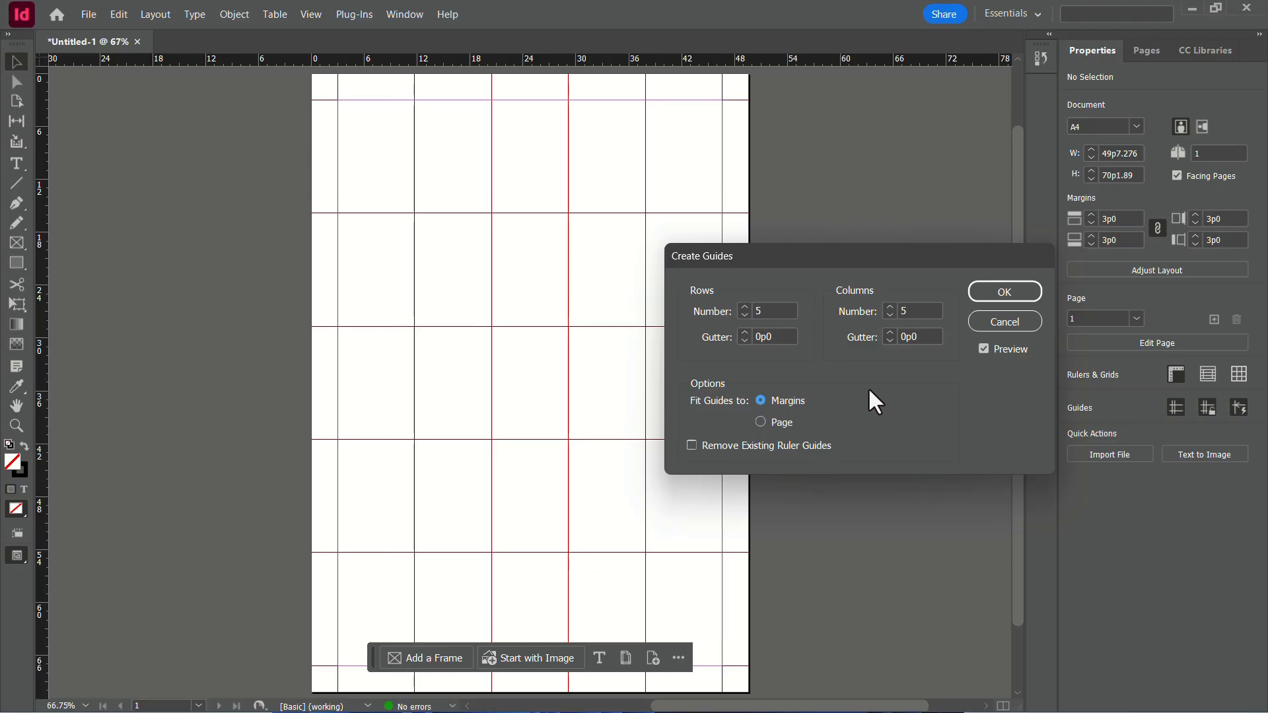
left_click(1004, 292)
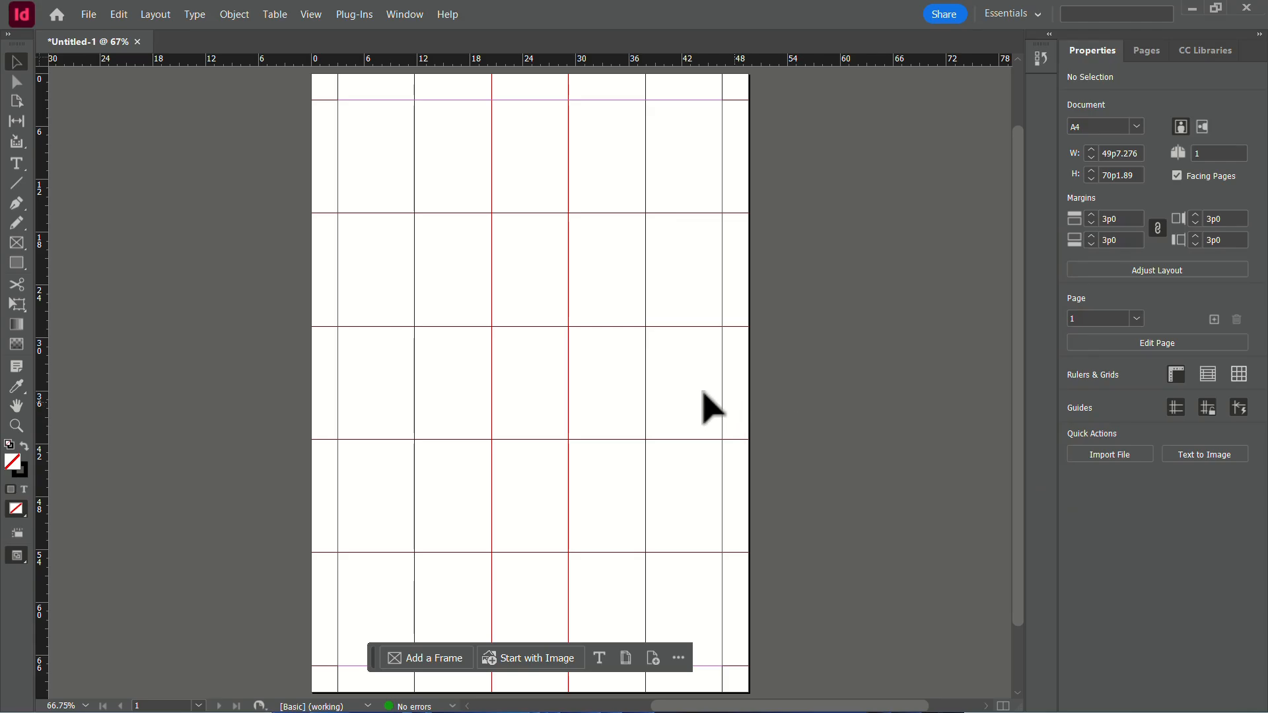
Try moving the vertical guide nearest the right margin to X 36p6, and undo the move.
left_click(644, 386)
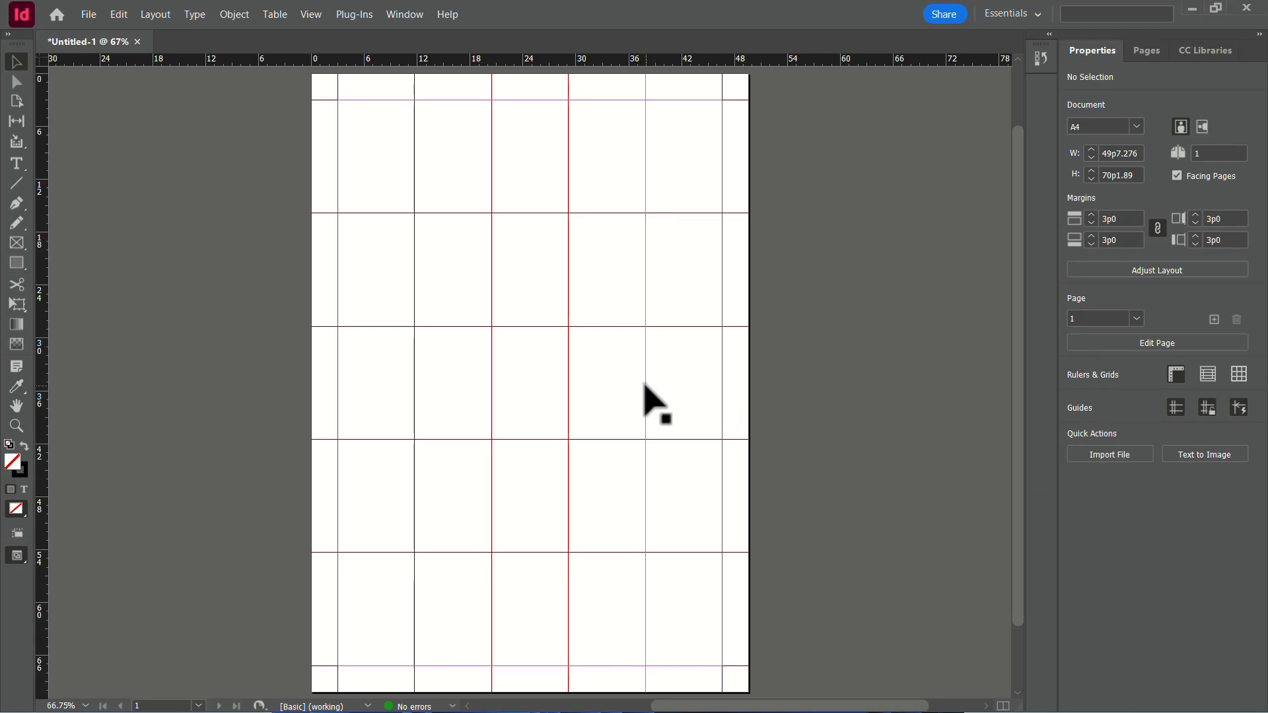
mouse_move(644, 386)
left_mouse_down()
mouse_move(672, 388)
mouse_move(633, 387)
left_mouse_up()
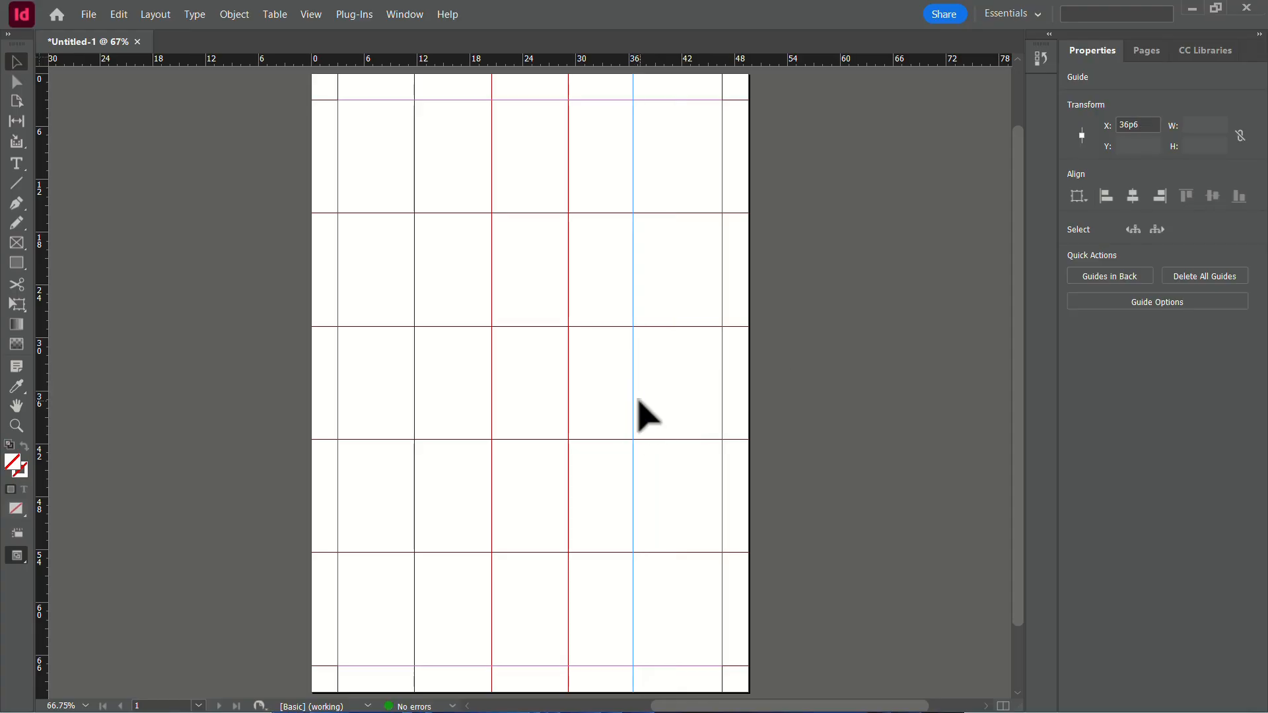
key("ctrl+z")
key("ctrl+z")
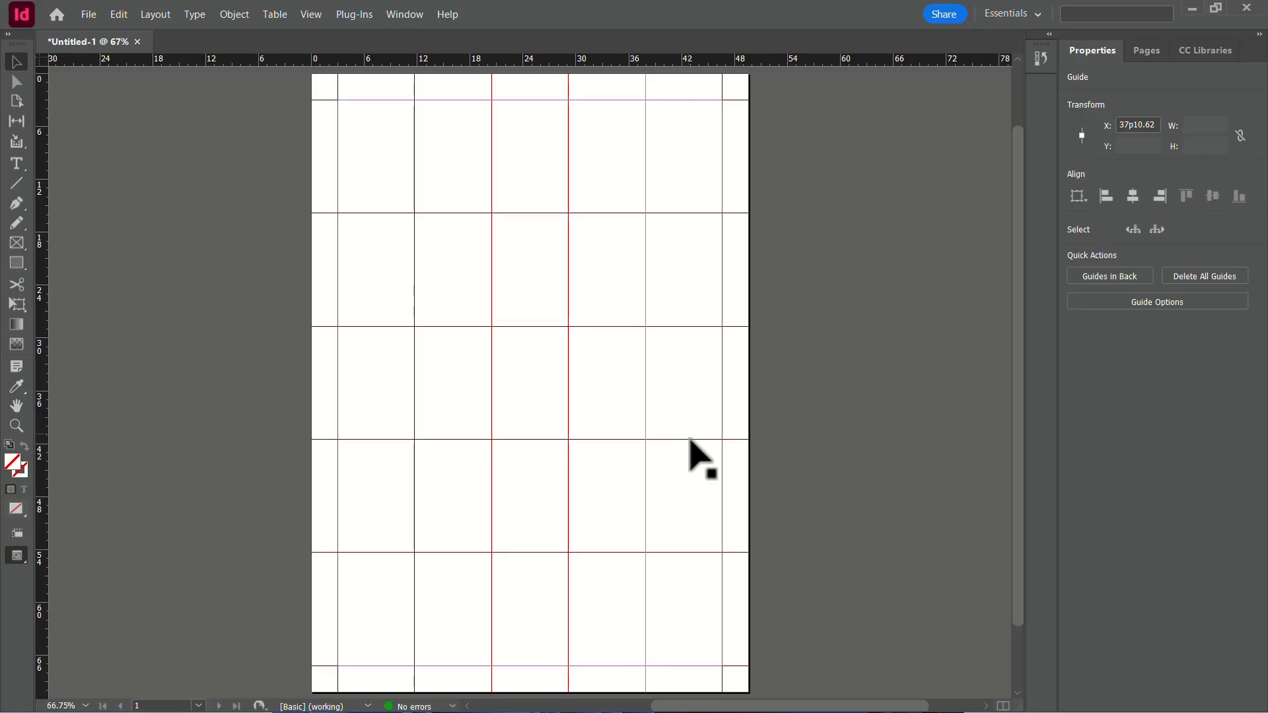
left_click(677, 466)
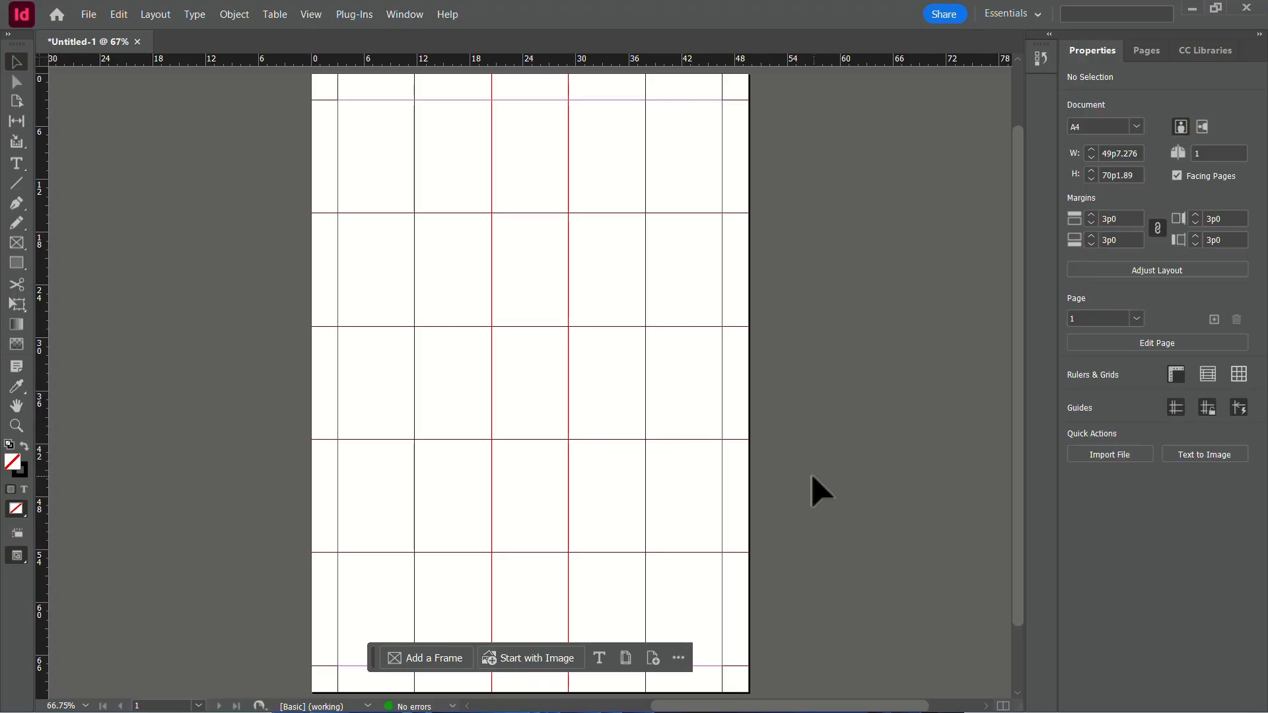
Lock the guides in the document.
left_click(308, 17)
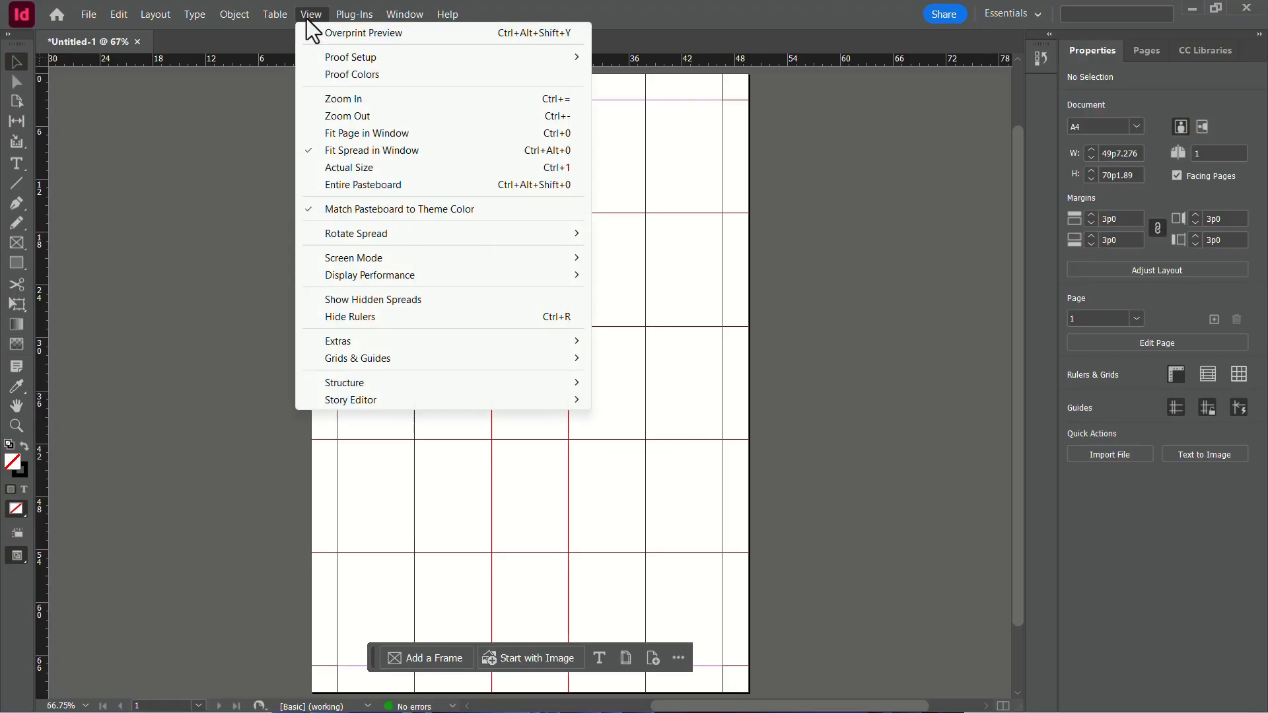
mouse_move(428, 357)
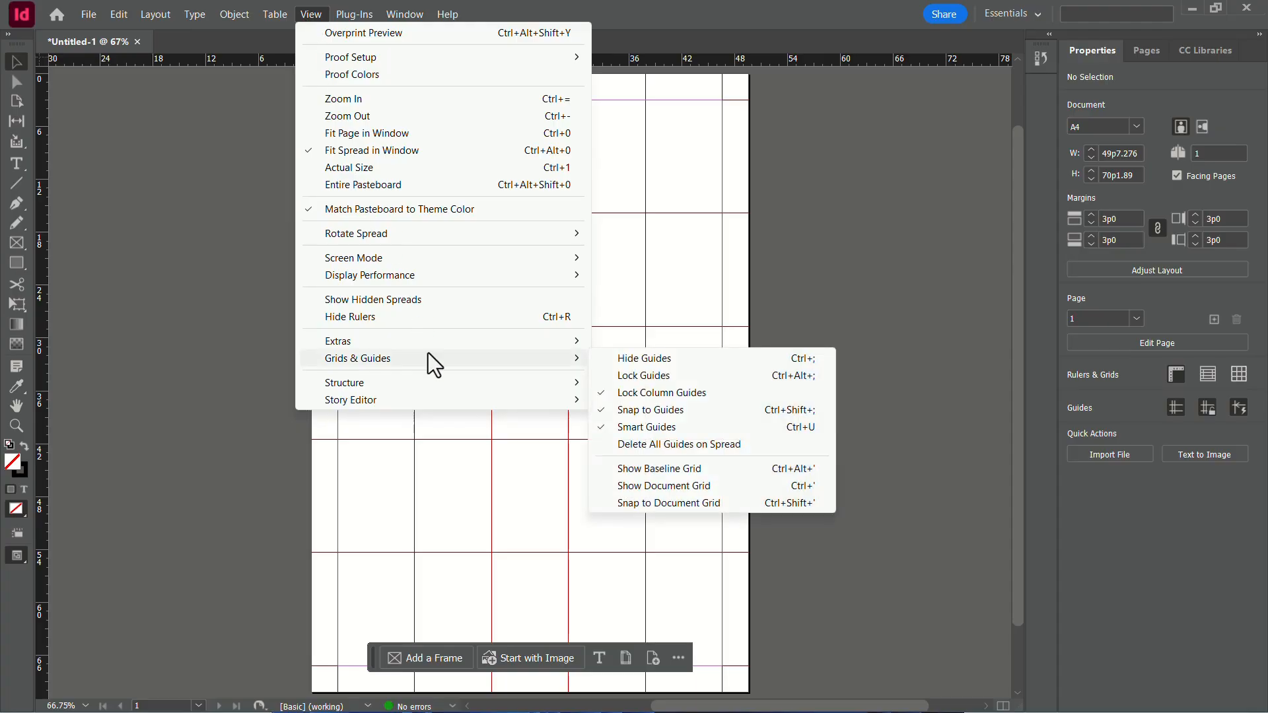
left_click(660, 376)
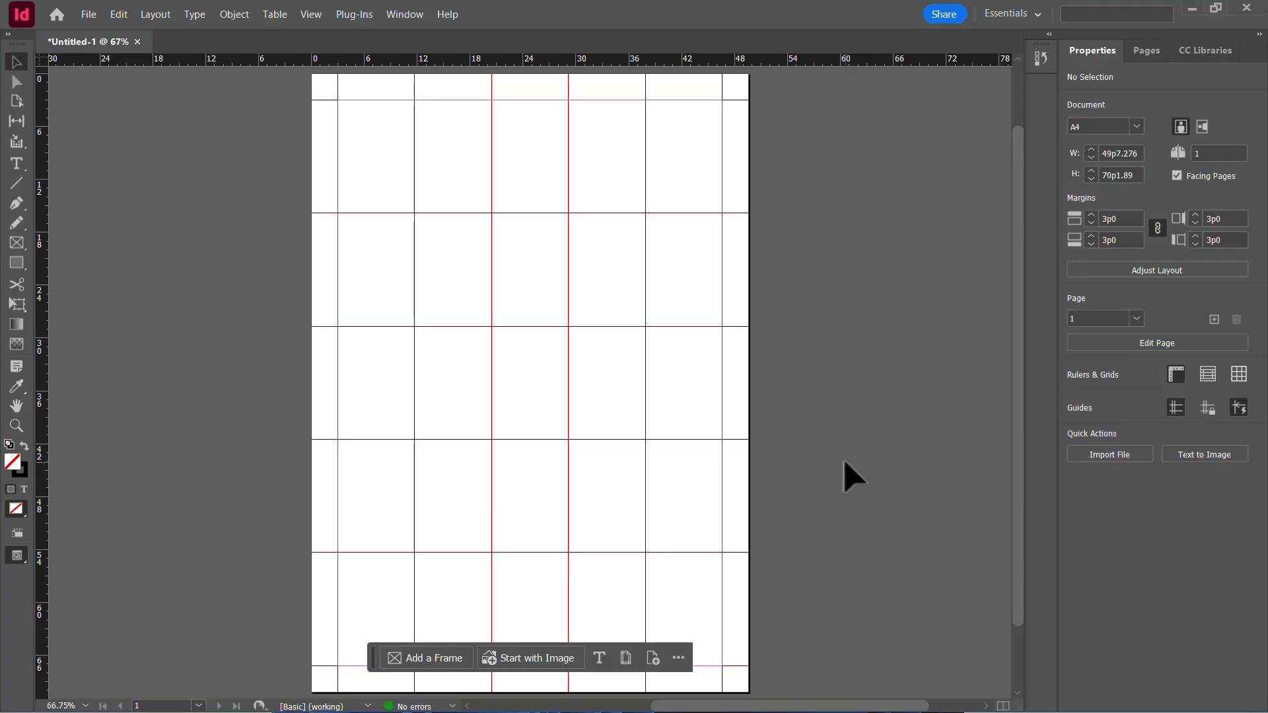
Hide all guides on the page.
left_click(311, 14)
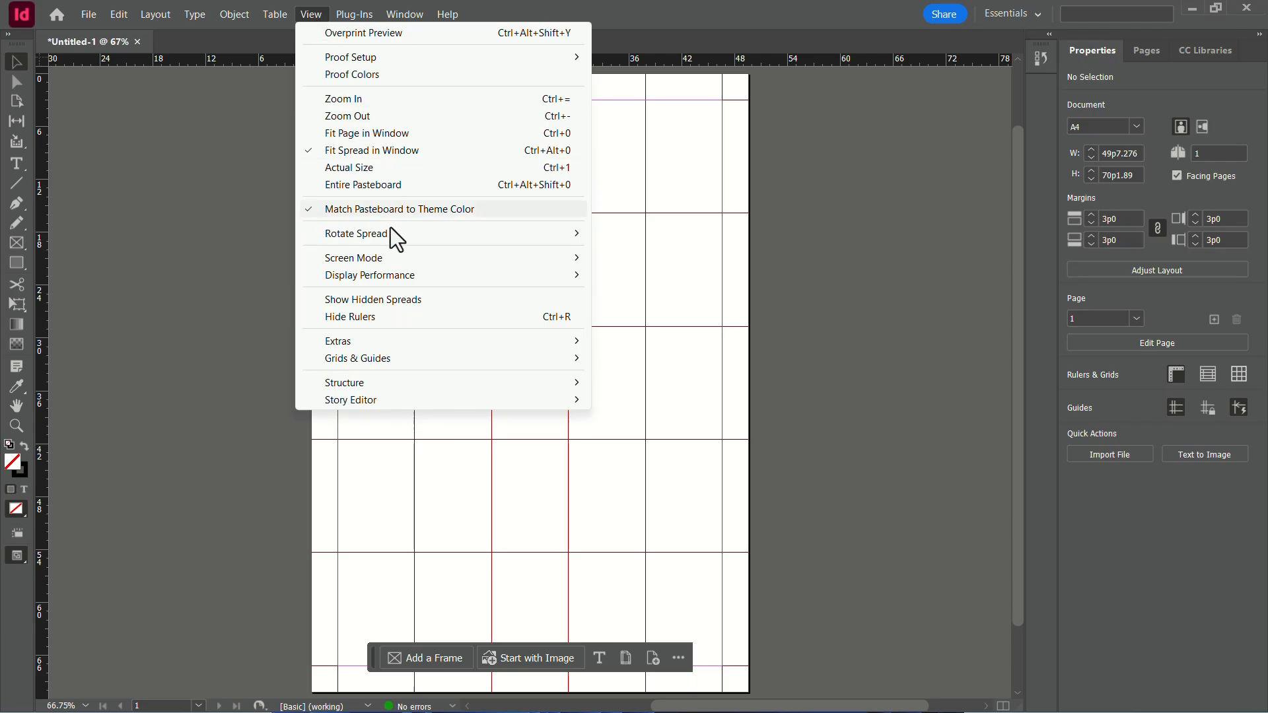
mouse_move(416, 371)
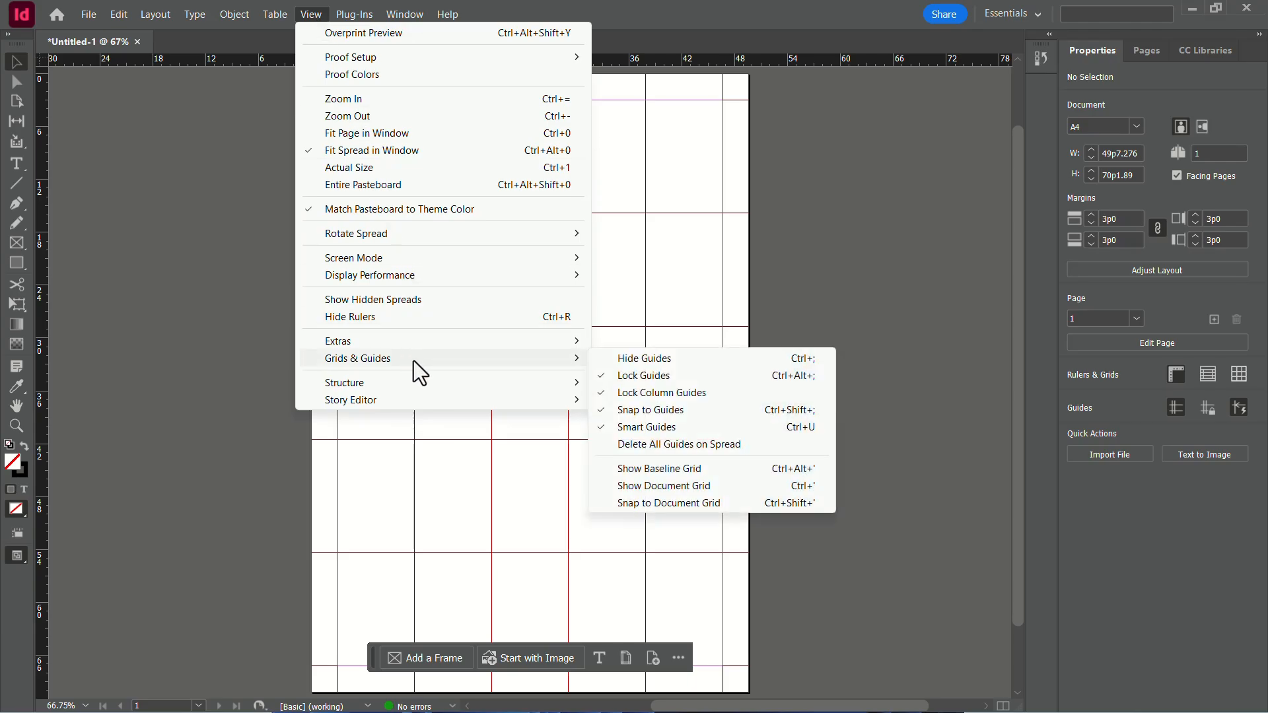
left_click(648, 363)
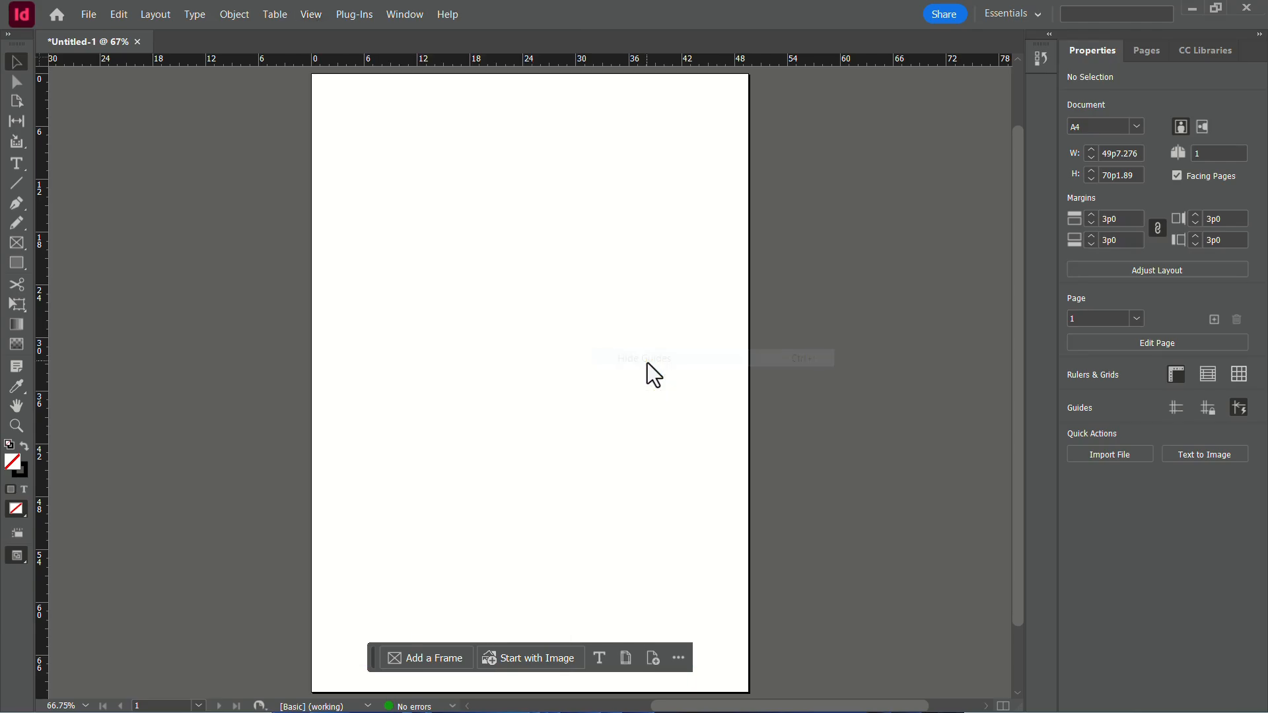